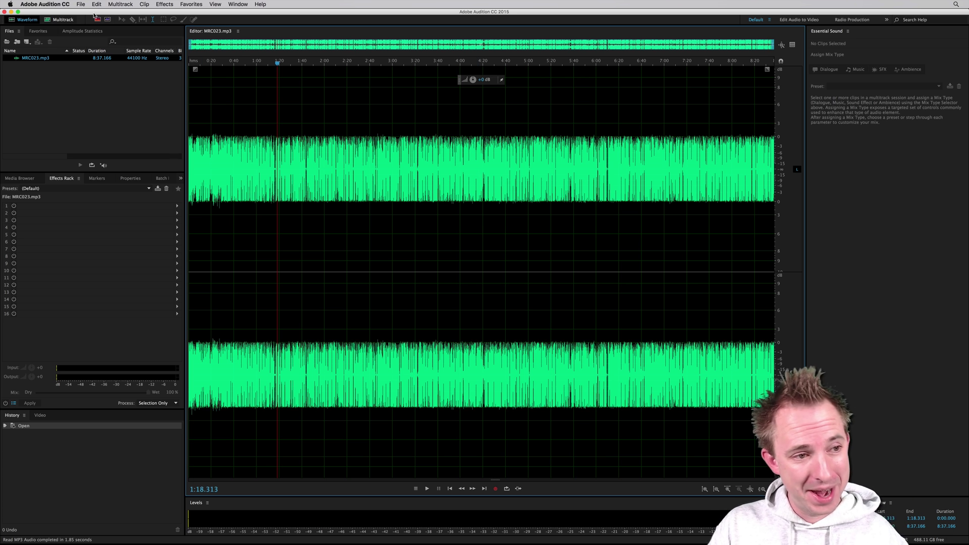
Create Untitled Session 1 as a multitrack session, overwriting the existing file, and place MRC023 on Track 1
left_click(60, 19)
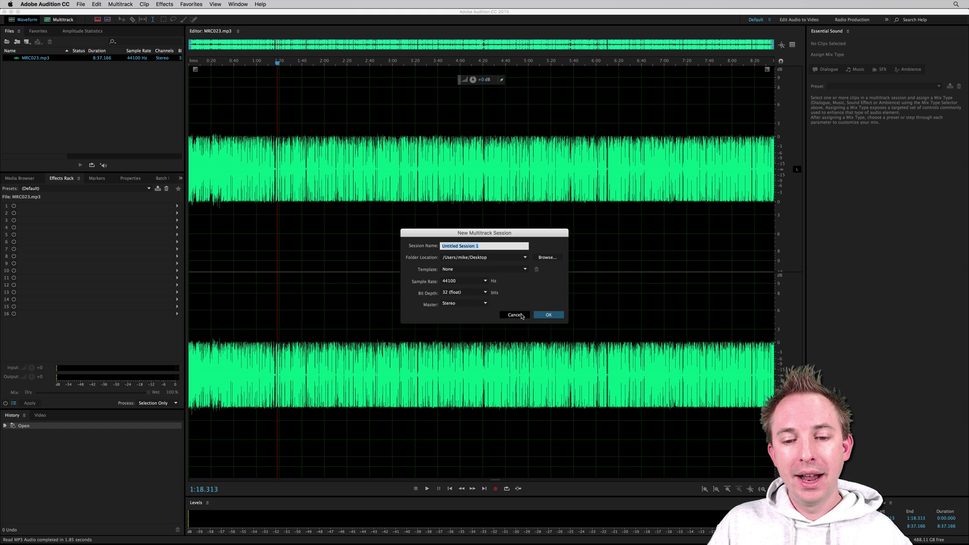
left_click(549, 315)
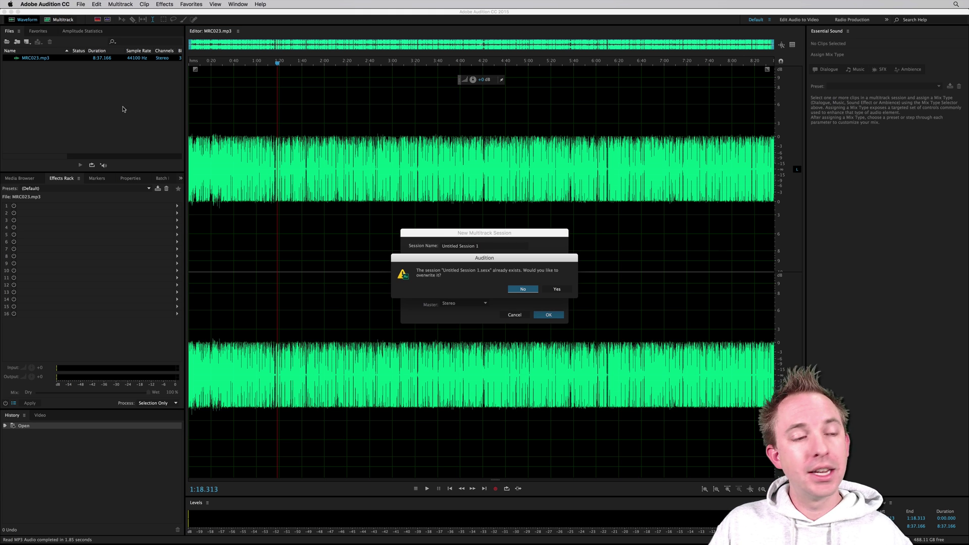
left_click(556, 290)
left_click_drag(40, 59, 266, 97)
scroll(339, 63, "up", 5)
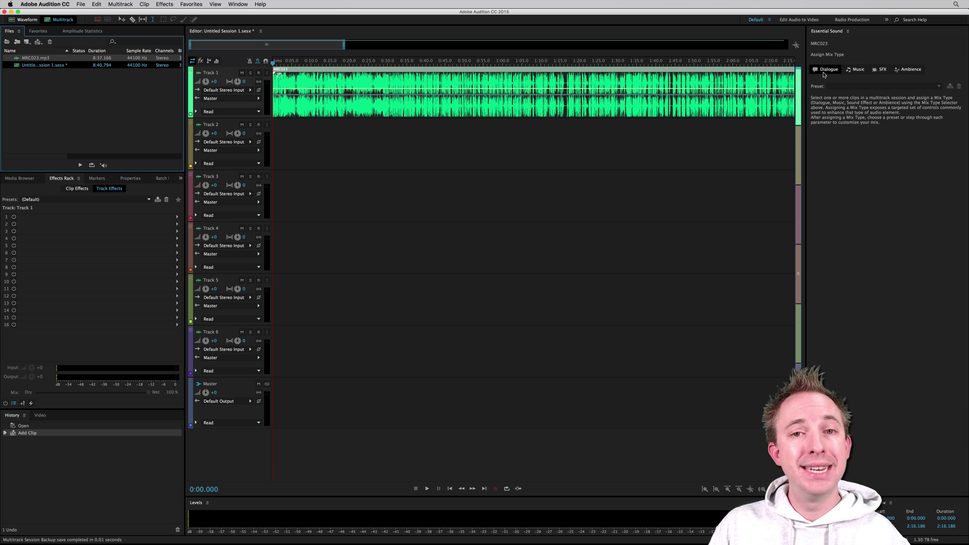
Tag MRC023 as Dialogue with the Podcast Voice preset, expanding Repair Sound and Improve Clarity
left_click(330, 79)
left_click(830, 70)
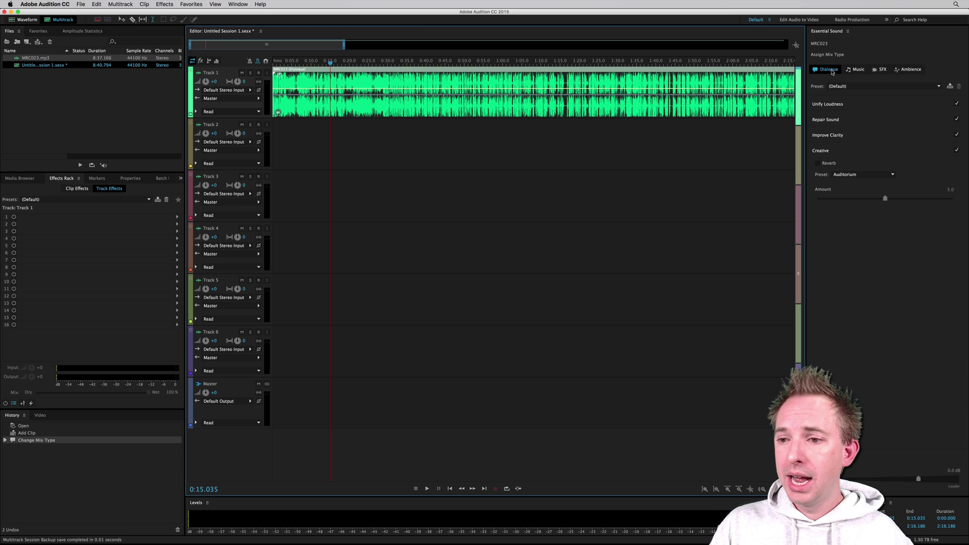
left_click(841, 86)
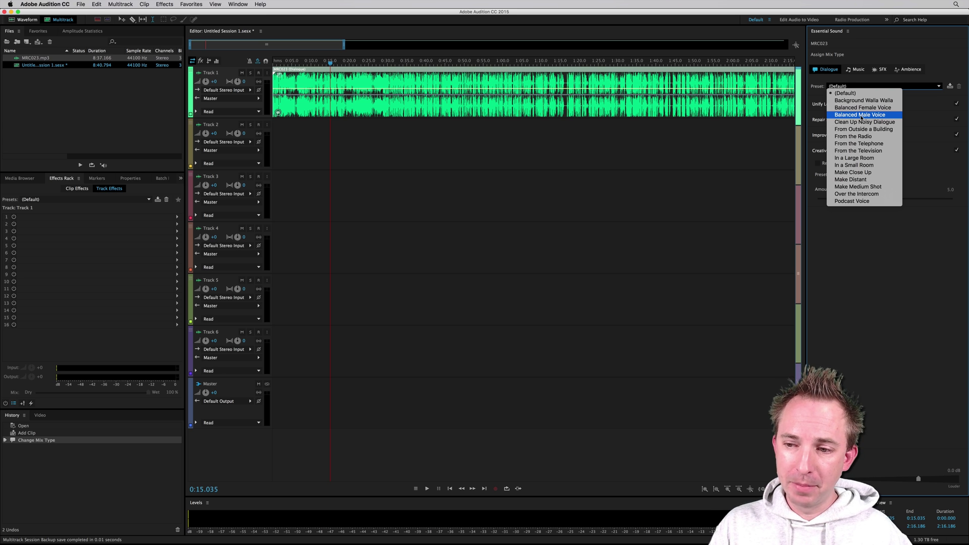
left_click(860, 203)
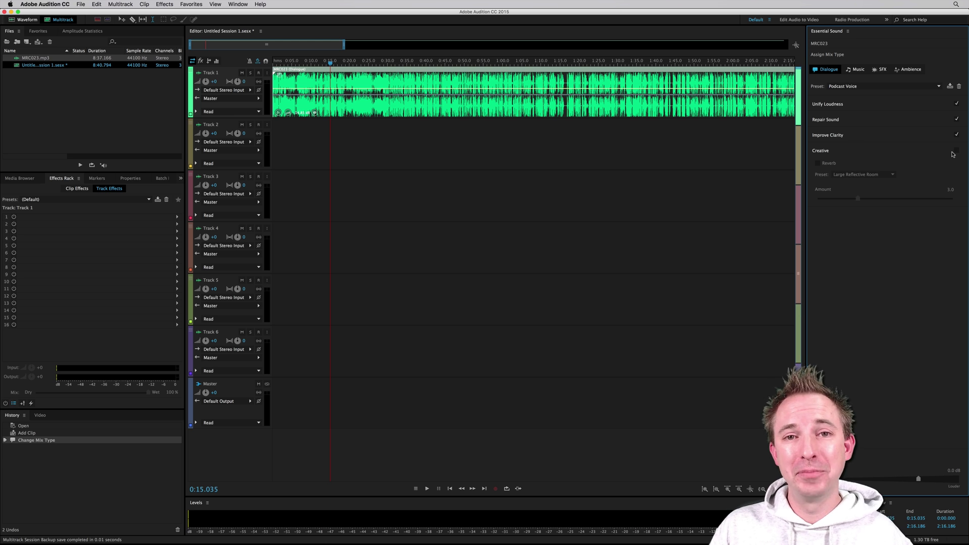
left_click(840, 120)
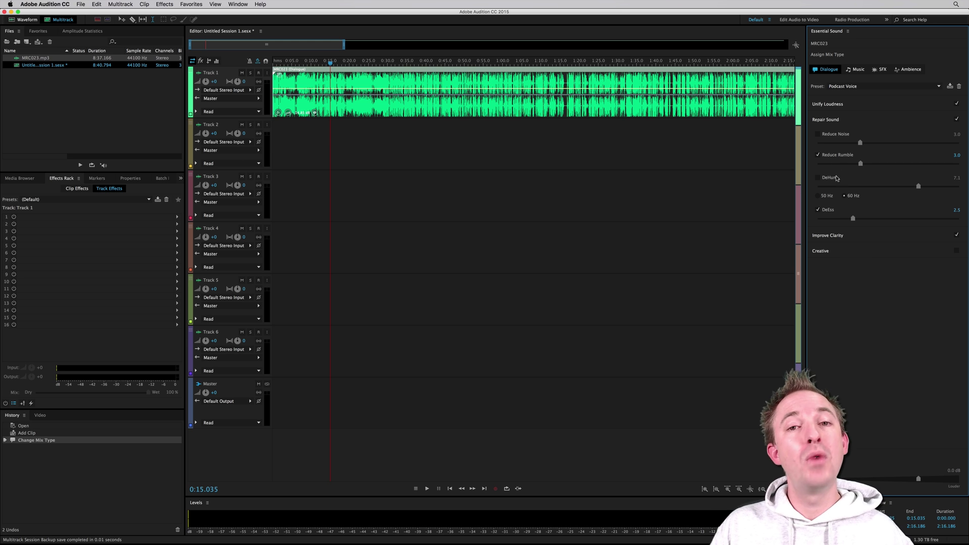
left_click(831, 237)
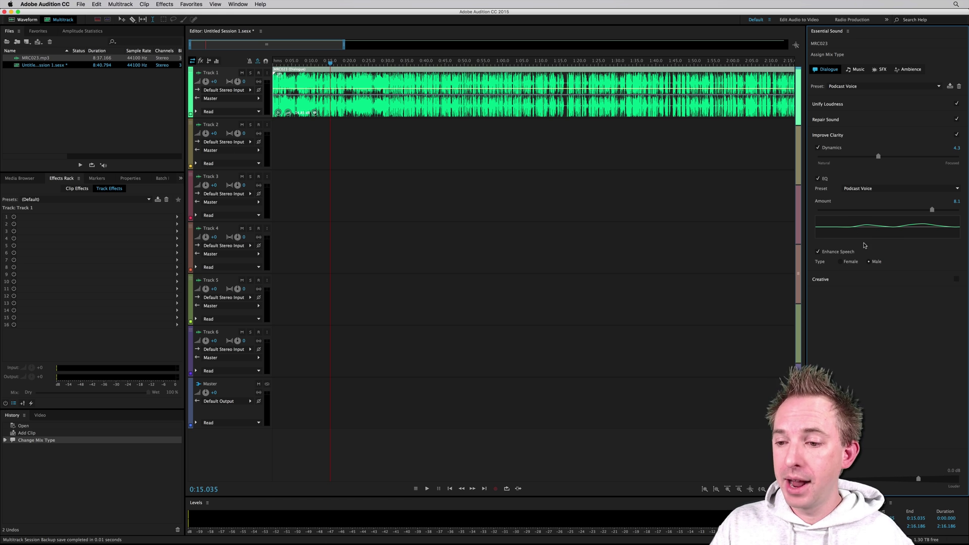
Auto-match the MRC023 clip's loudness to -23.00 LUFS under Unify Loudness
left_click(835, 105)
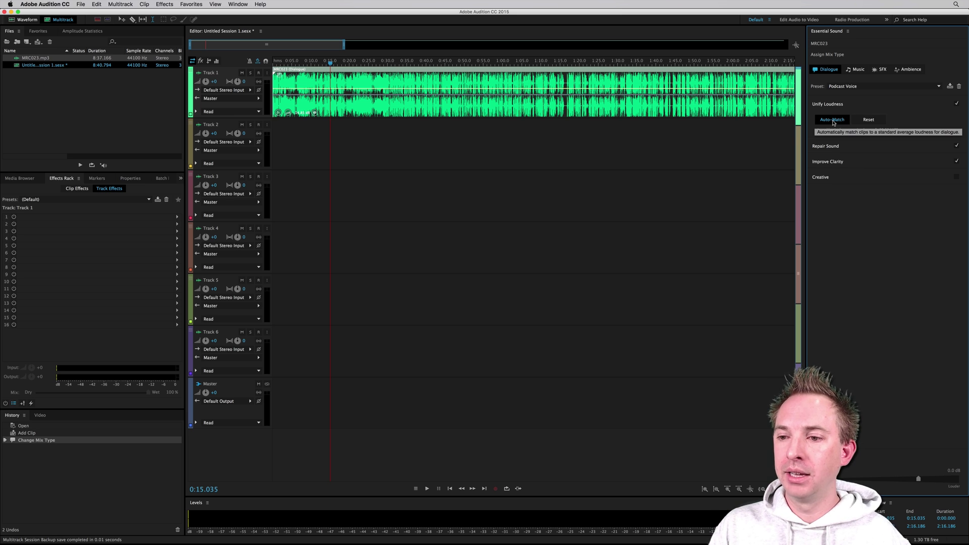
left_click(834, 121)
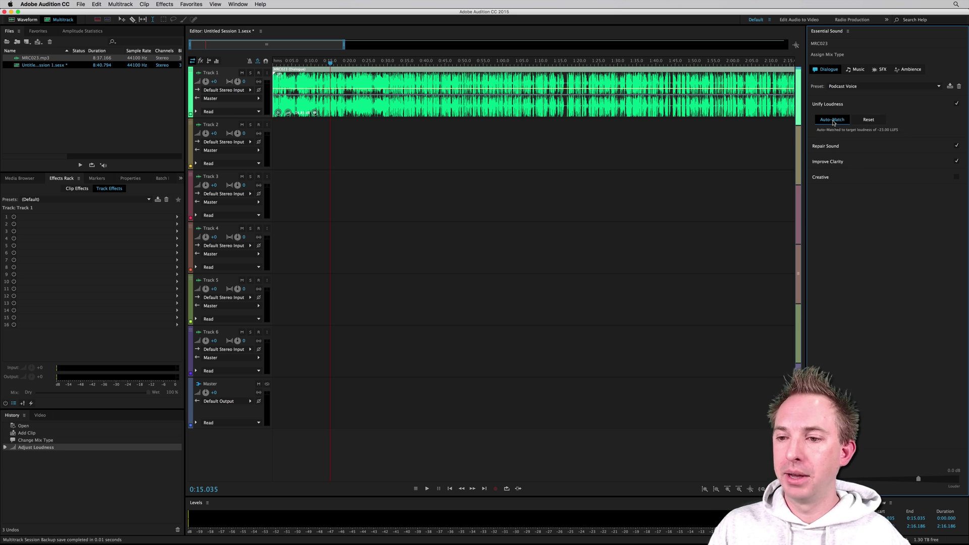
Switch Essential Sound to edit the Dialogue master template, keeping the (Default) template
left_click(849, 32)
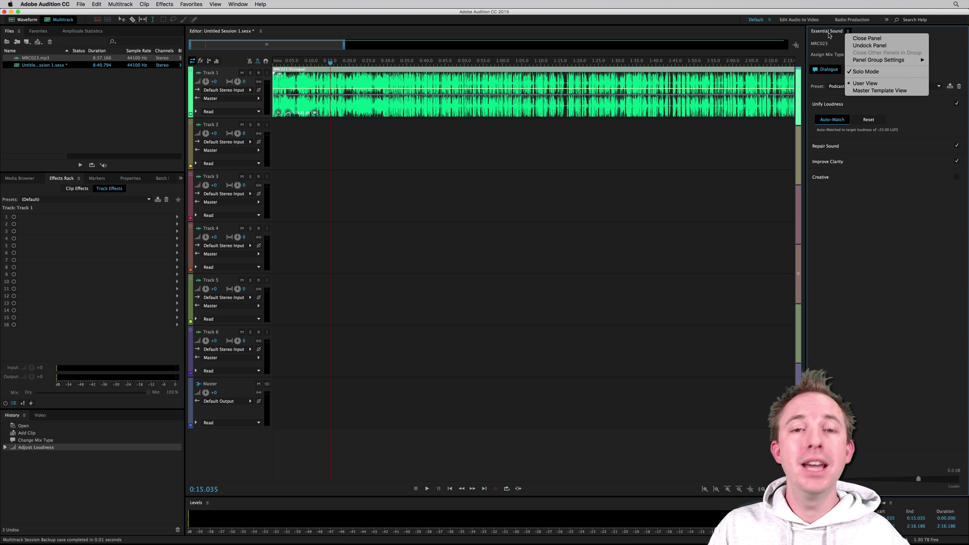
left_click(868, 91)
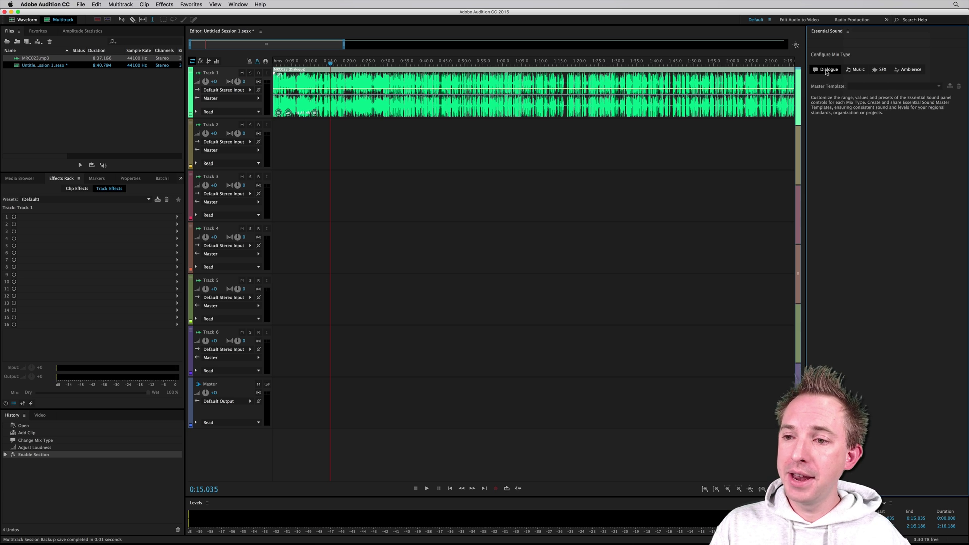
left_click(826, 72)
left_click(859, 86)
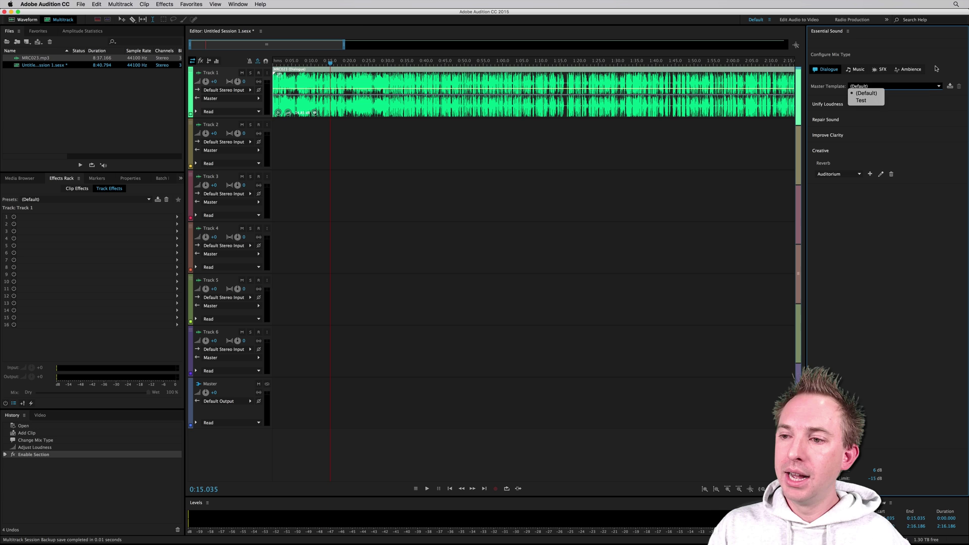
left_click(916, 87)
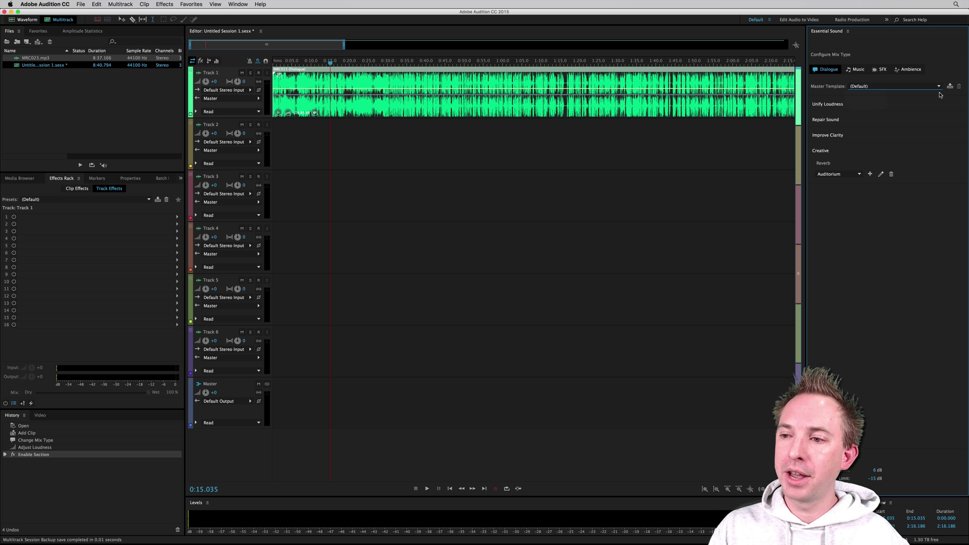
Set the master template's loudness target to -16 LUFS, accept the change, and expand Repair Sound
left_click(849, 104)
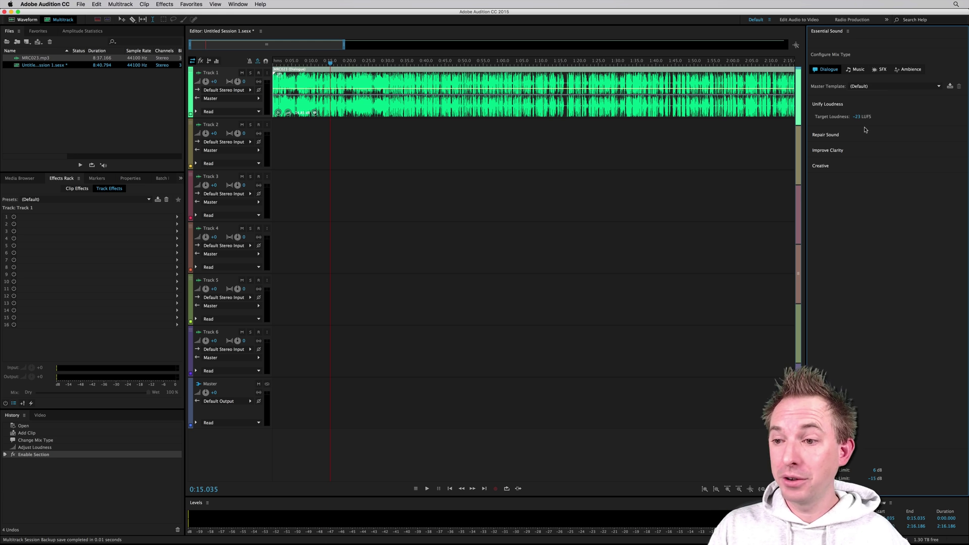
left_click(858, 116)
type("-16")
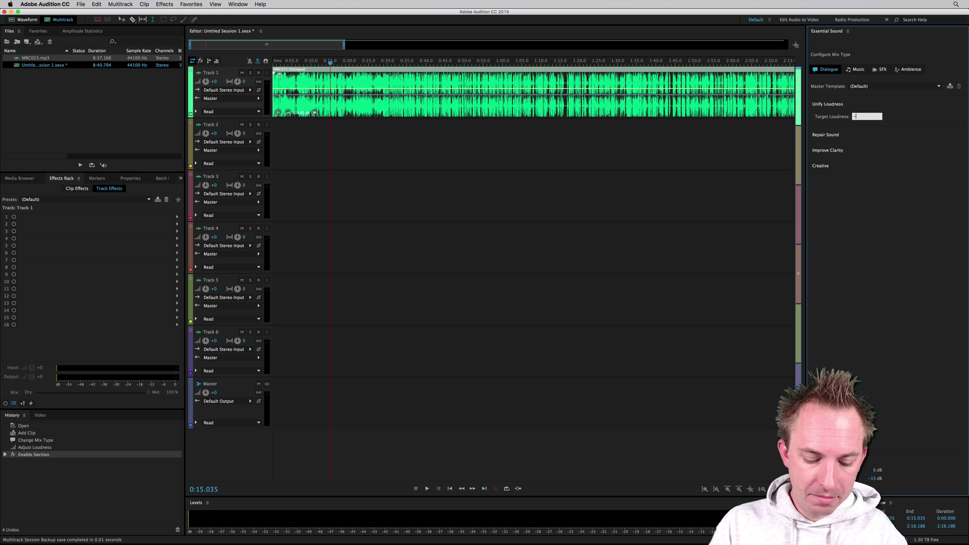
key("Return")
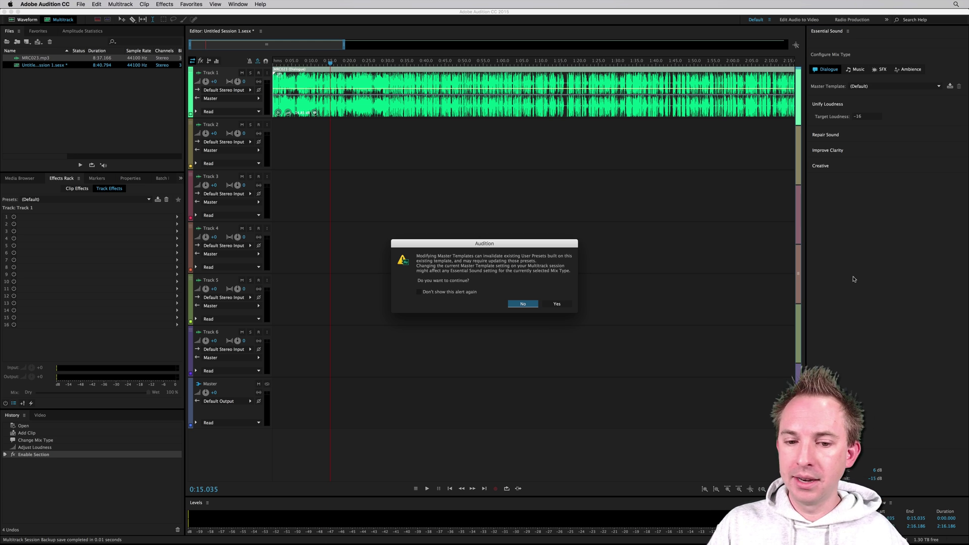
left_click(553, 306)
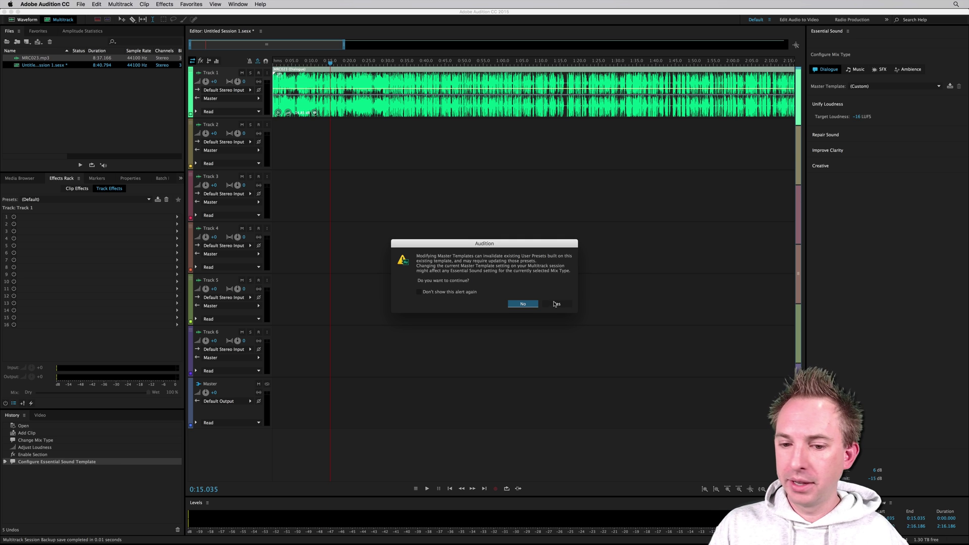
left_click(553, 304)
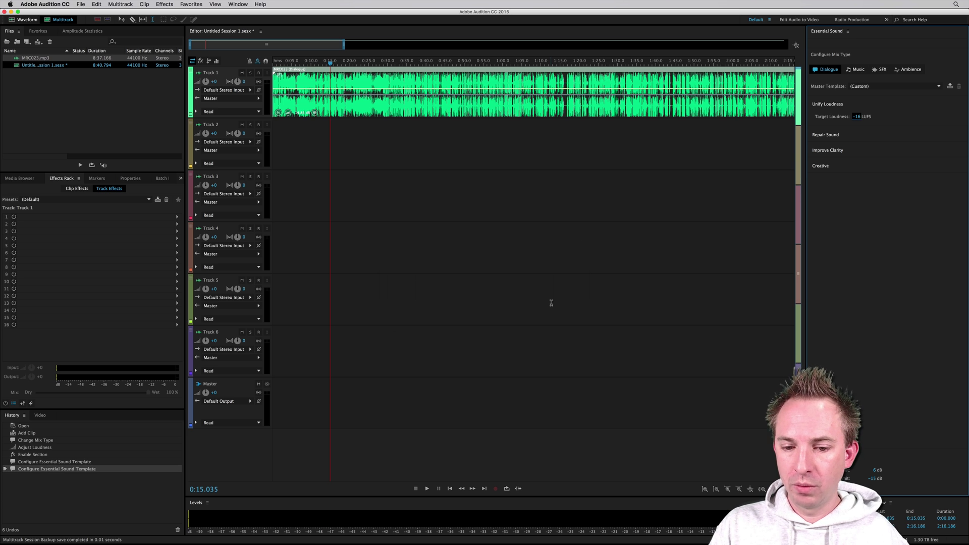
left_click(844, 135)
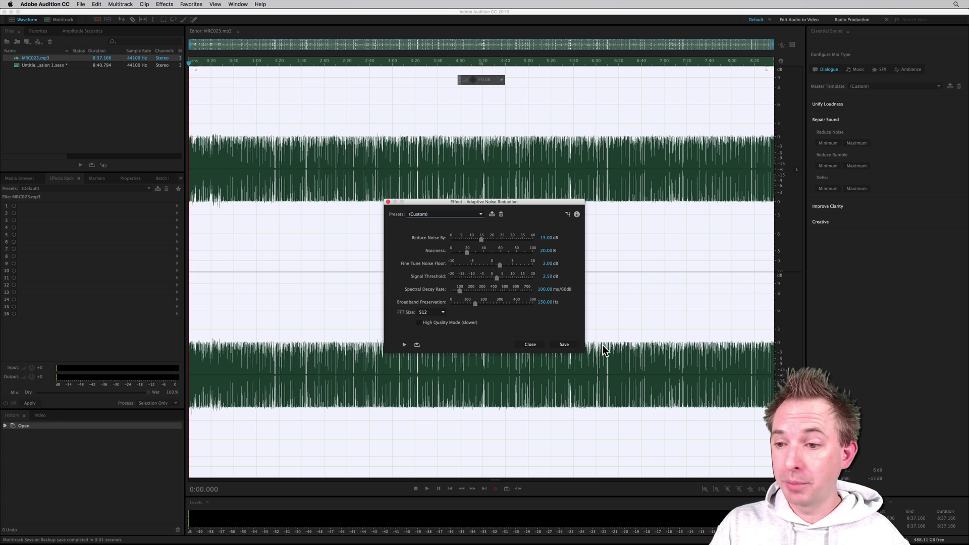
Close Adaptive Noise Reduction, keep the Background Voice clarity EQ preset, and show the -16 LUFS target
left_click(698, 315)
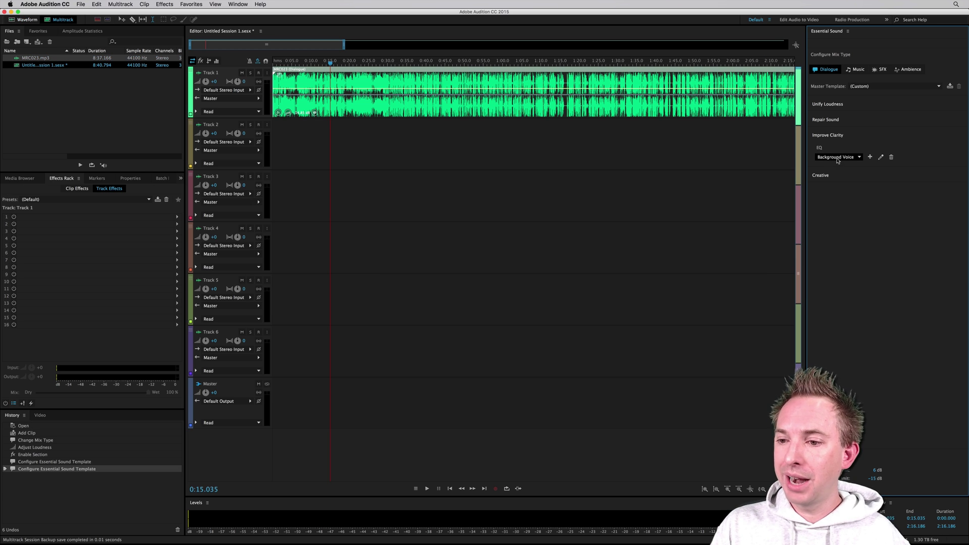
left_click(857, 157)
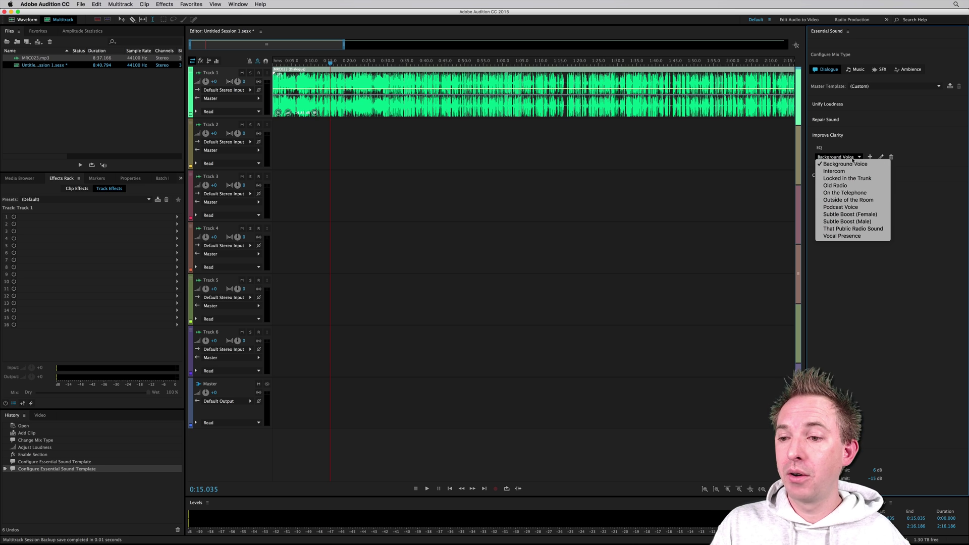
left_click(893, 150)
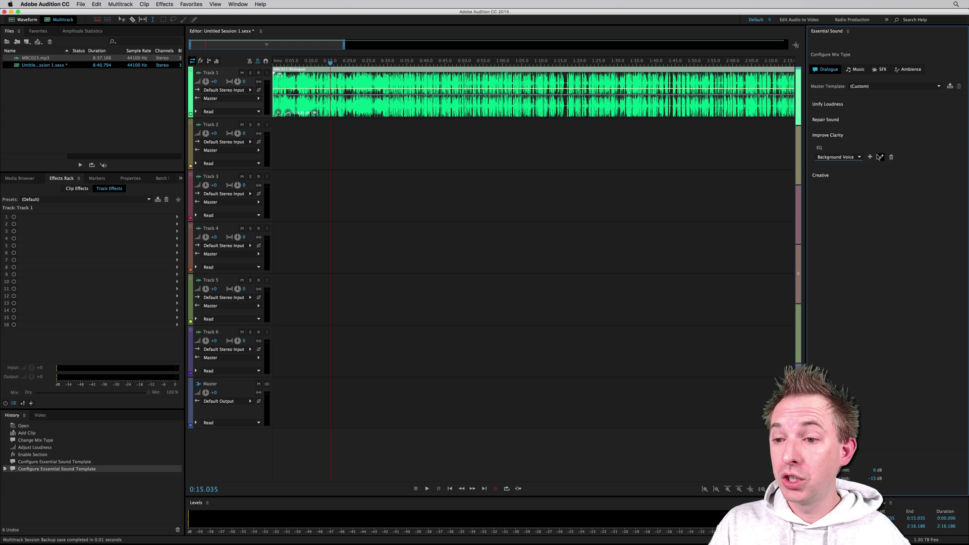
left_click(828, 105)
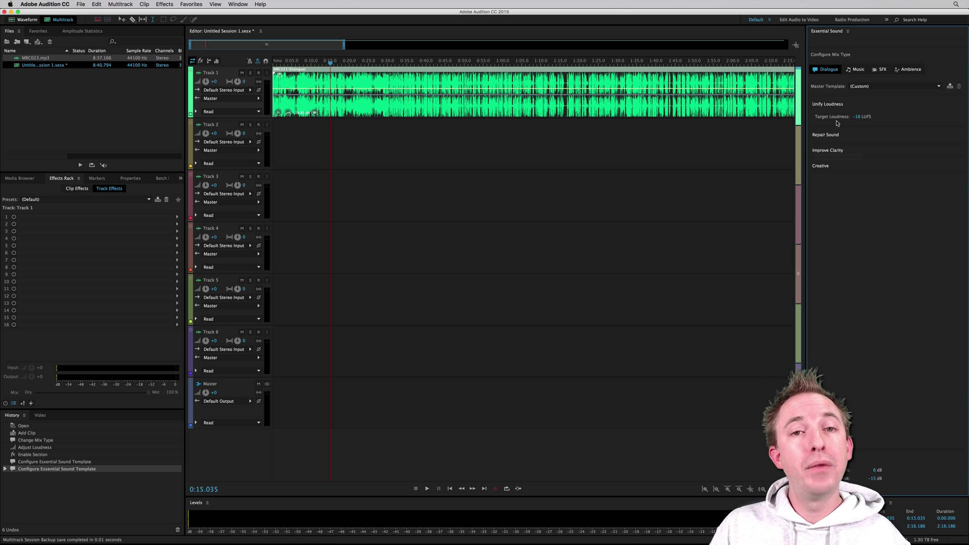
Save the Dialogue master template settings as 'My Podcast' and confirm it is the active template
left_click(948, 86)
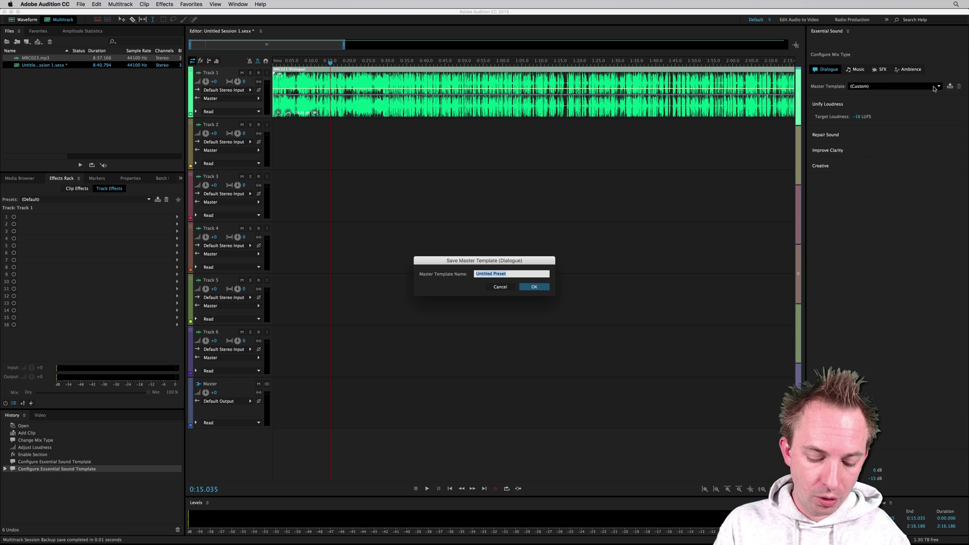
type("My F")
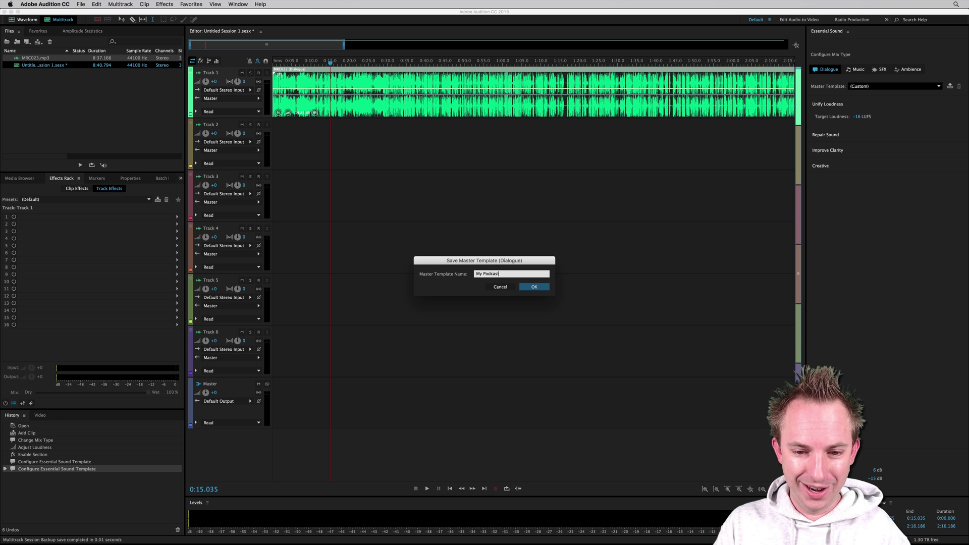
left_click(536, 287)
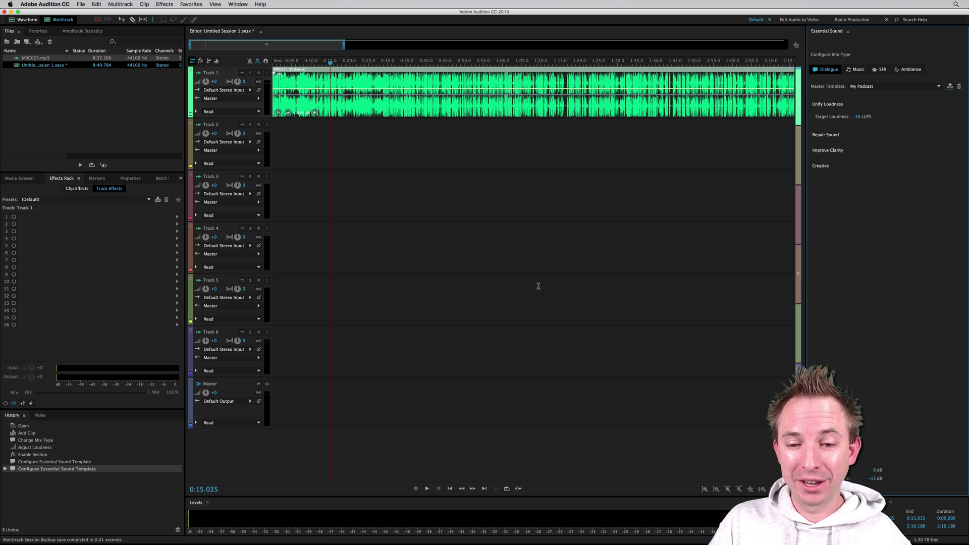
left_click(864, 87)
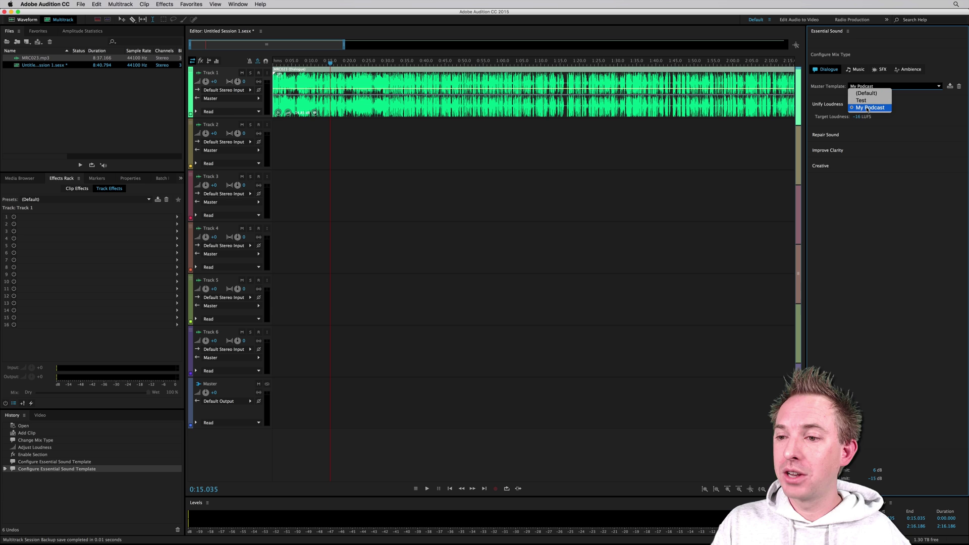
left_click(868, 108)
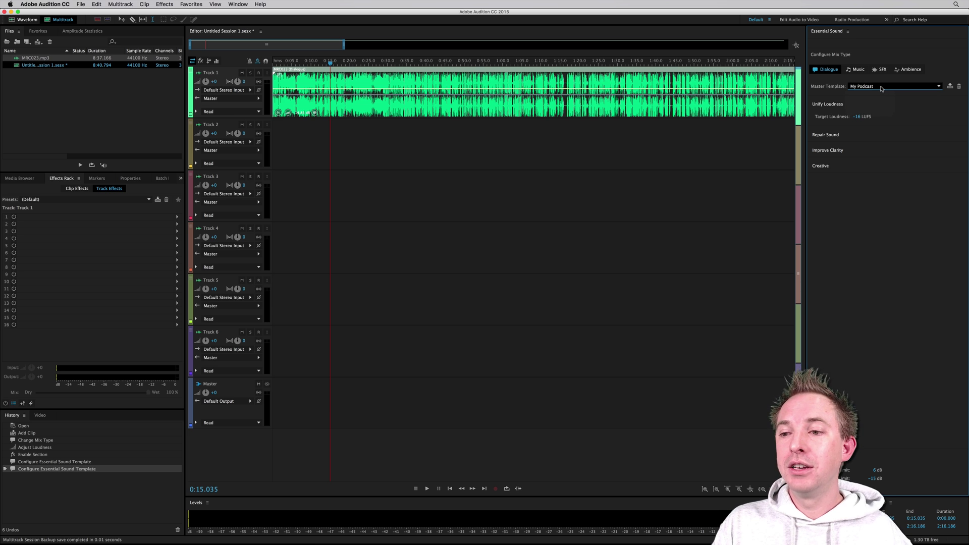
Switch to the clip's User View and check that its preset reads (Custom)
left_click(848, 31)
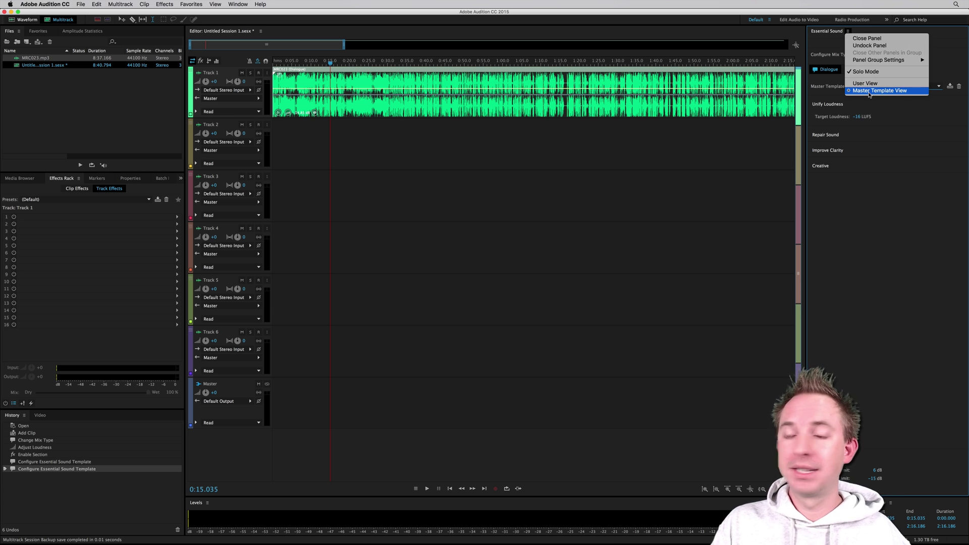
left_click(865, 83)
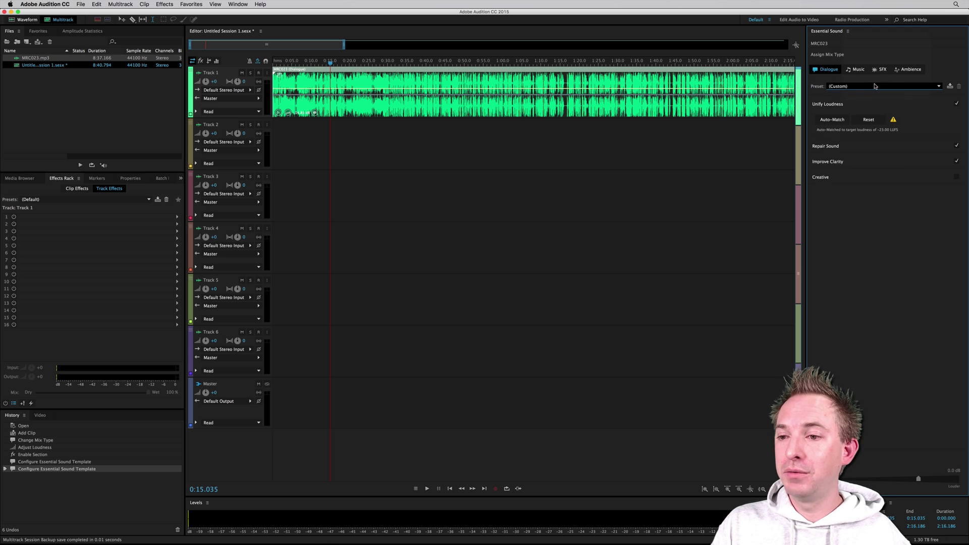
left_click(858, 86)
left_click(842, 64)
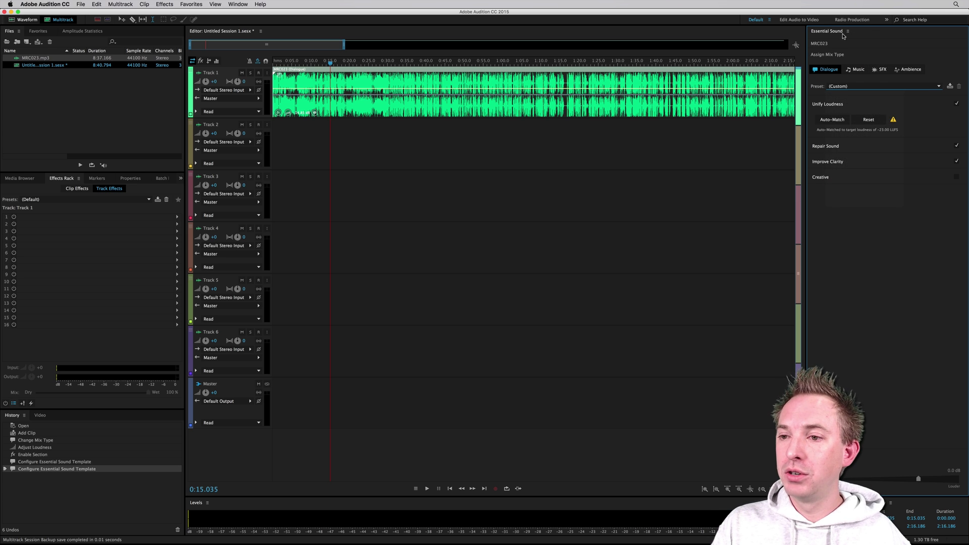
Return to the My Podcast Dialogue master template view and move the playhead to 1:22.375
left_click(849, 30)
left_click(859, 90)
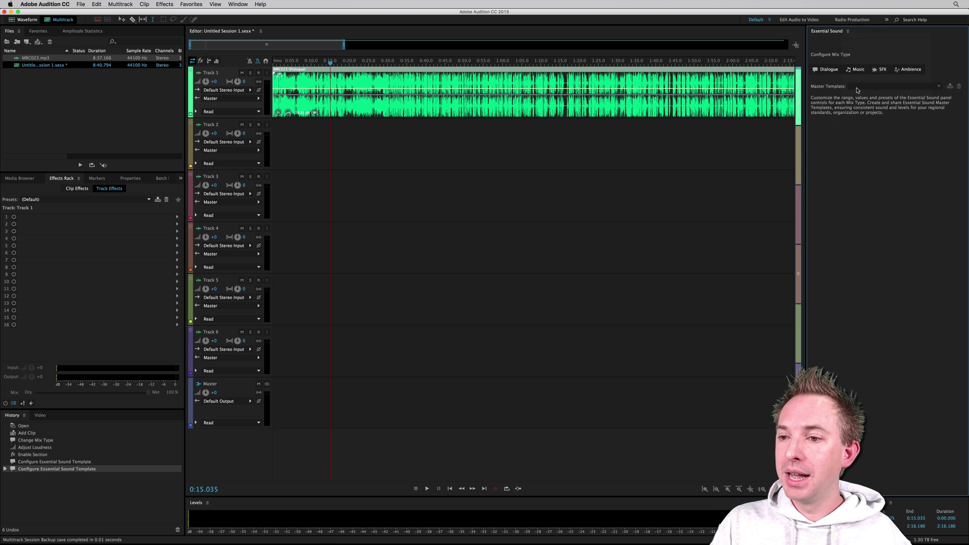
left_click(827, 69)
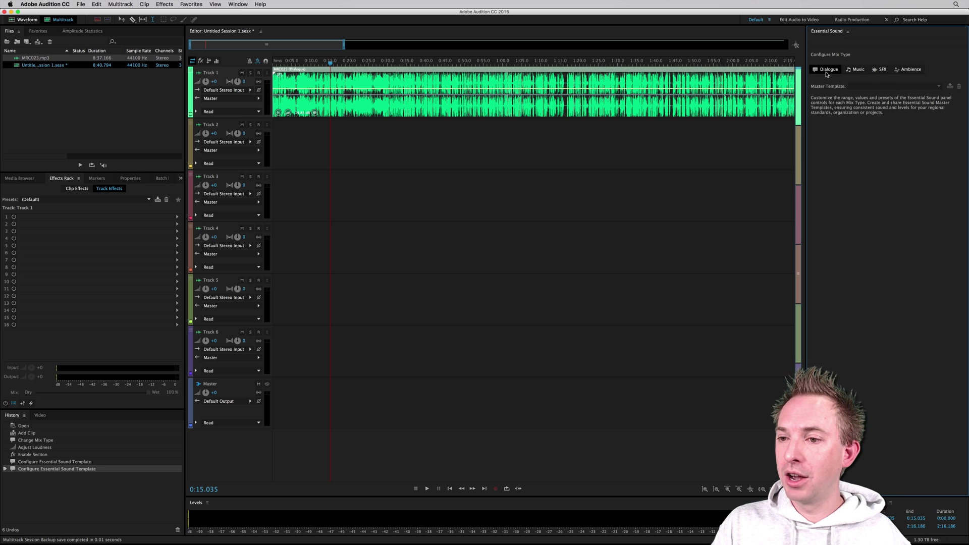
left_click(867, 86)
left_click(667, 152)
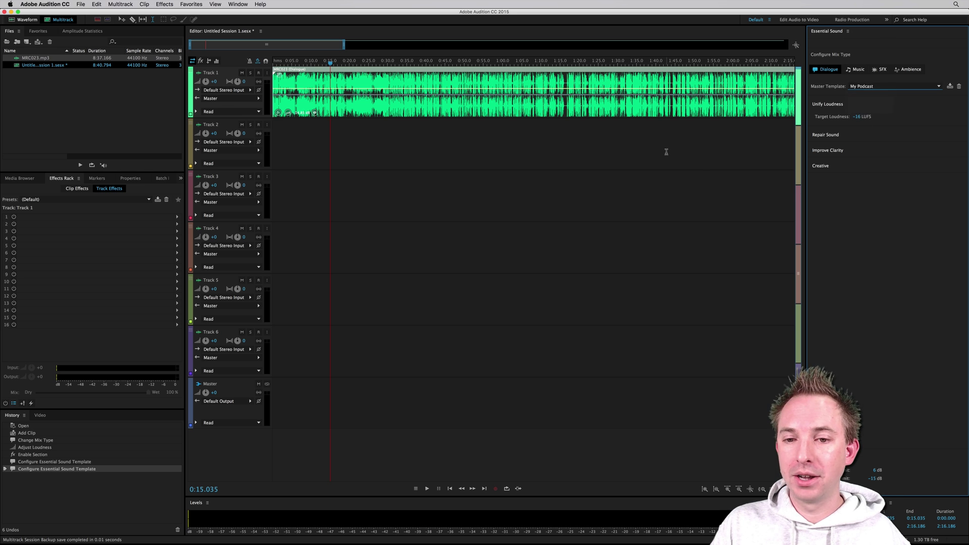
left_click(587, 110)
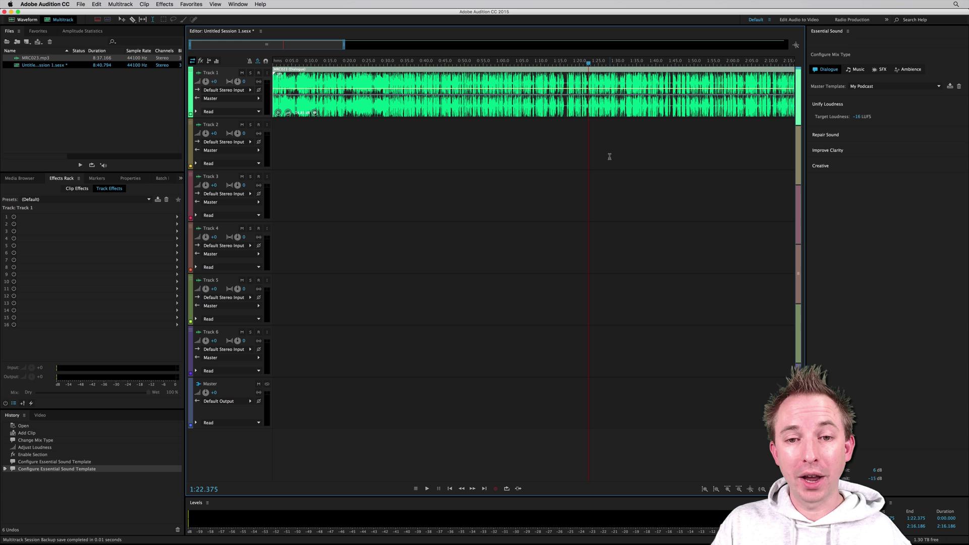